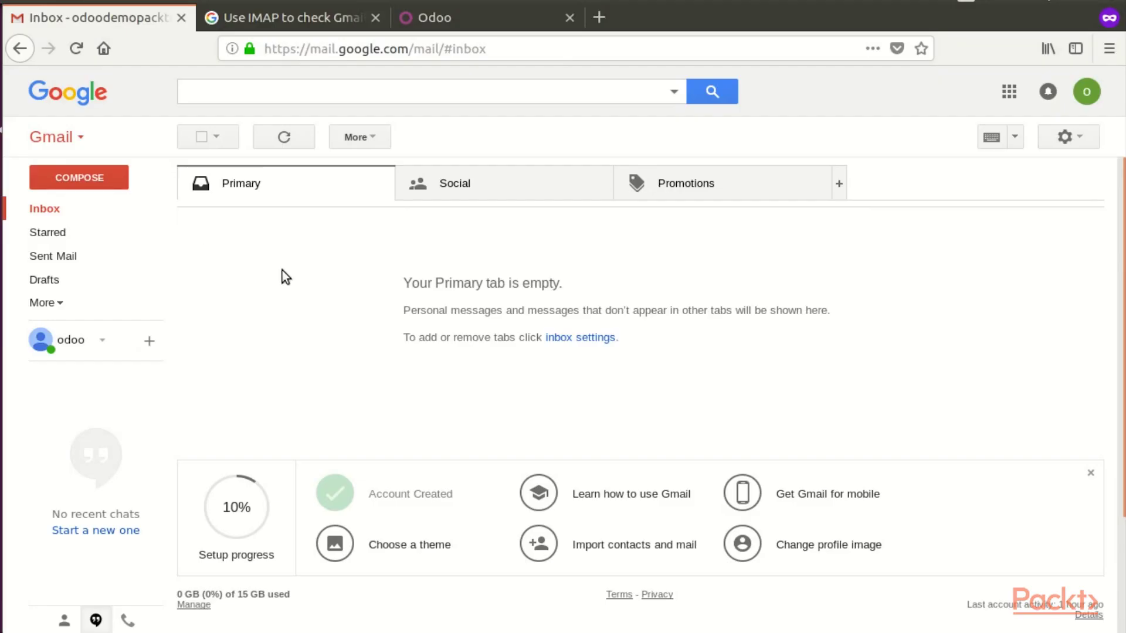
Enable IMAP on Gmail's Forwarding and POP/IMAP settings page and save the change
left_click(1081, 140)
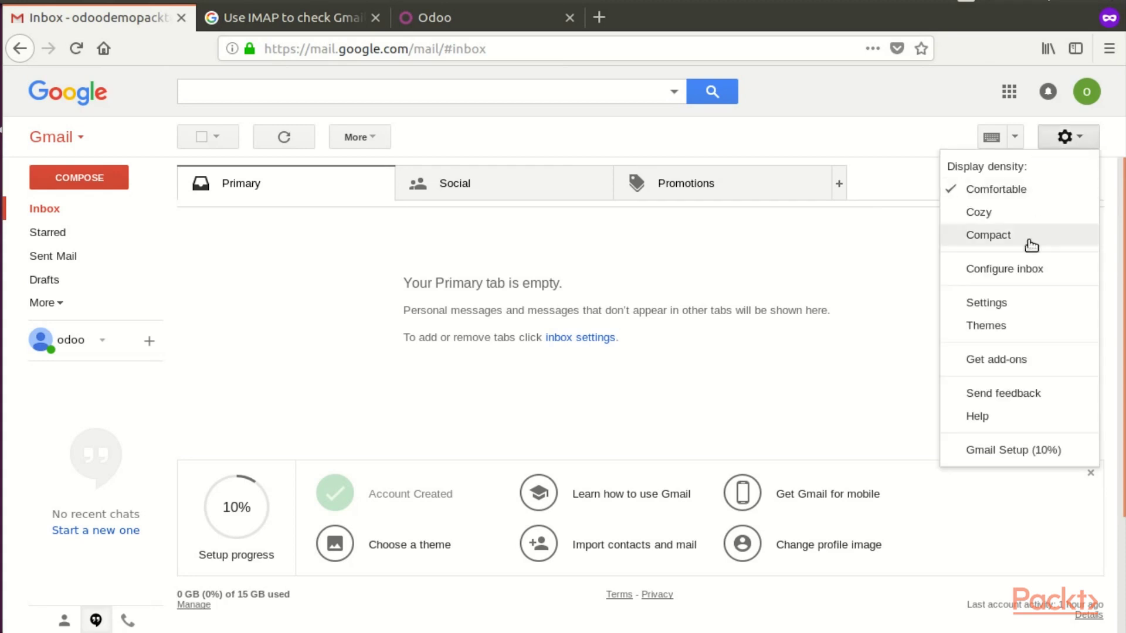
left_click(996, 302)
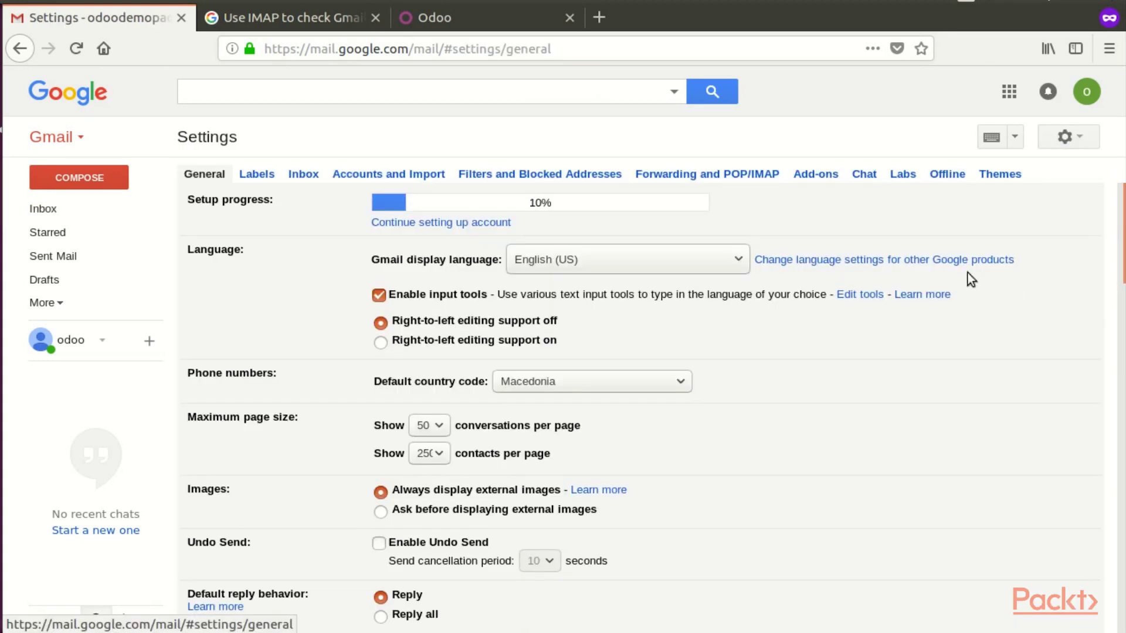
left_click(751, 176)
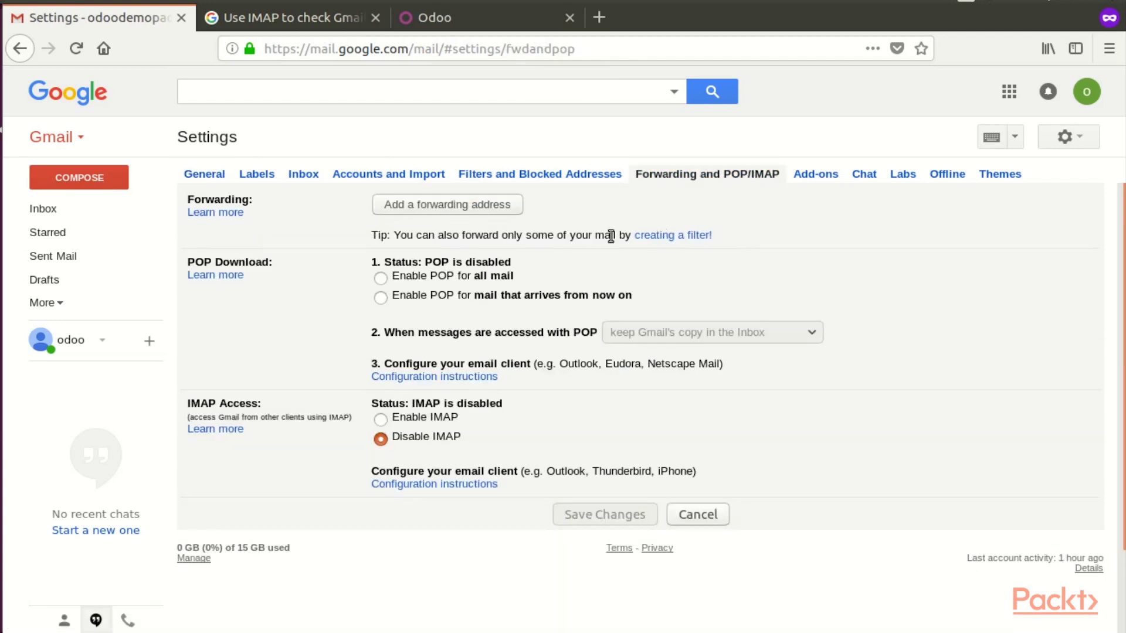
left_click(424, 417)
scroll(224, 231, "down", 3)
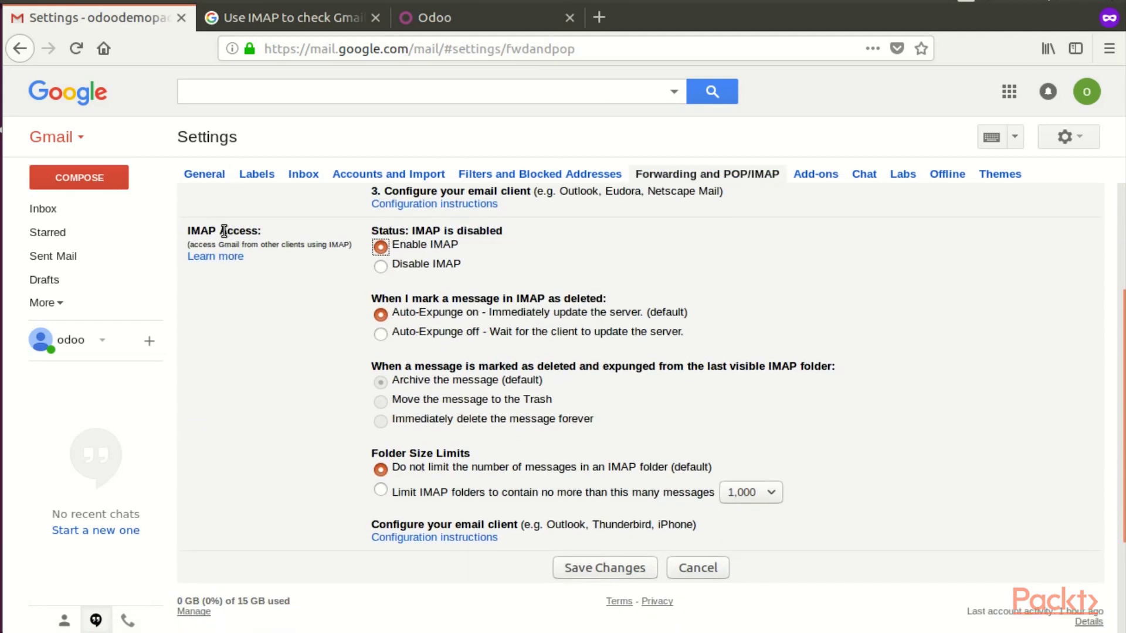
scroll(282, 299, "down", 2)
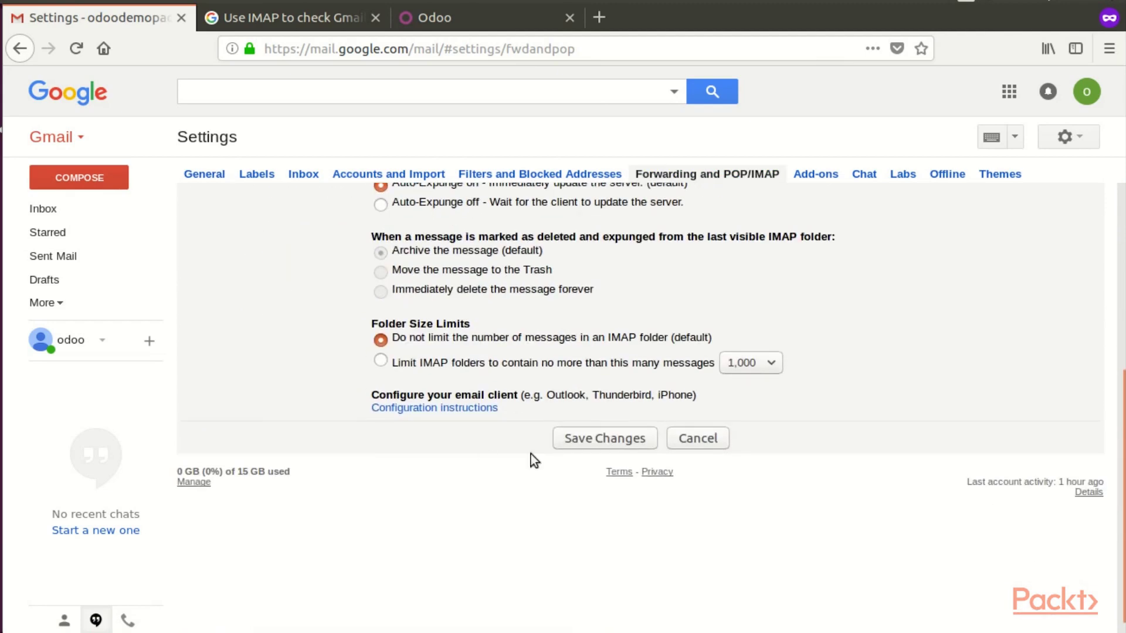
left_click(595, 441)
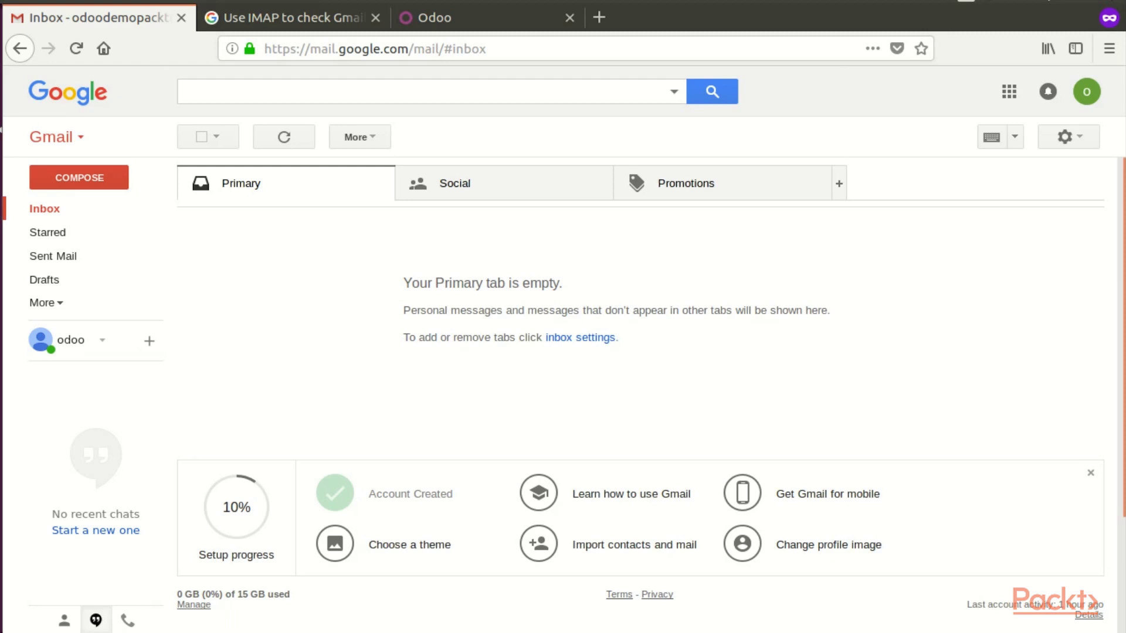
left_click(434, 17)
Log in to Odoo with the saved administrator account and activate developer mode
left_click(367, 231)
left_click(352, 311)
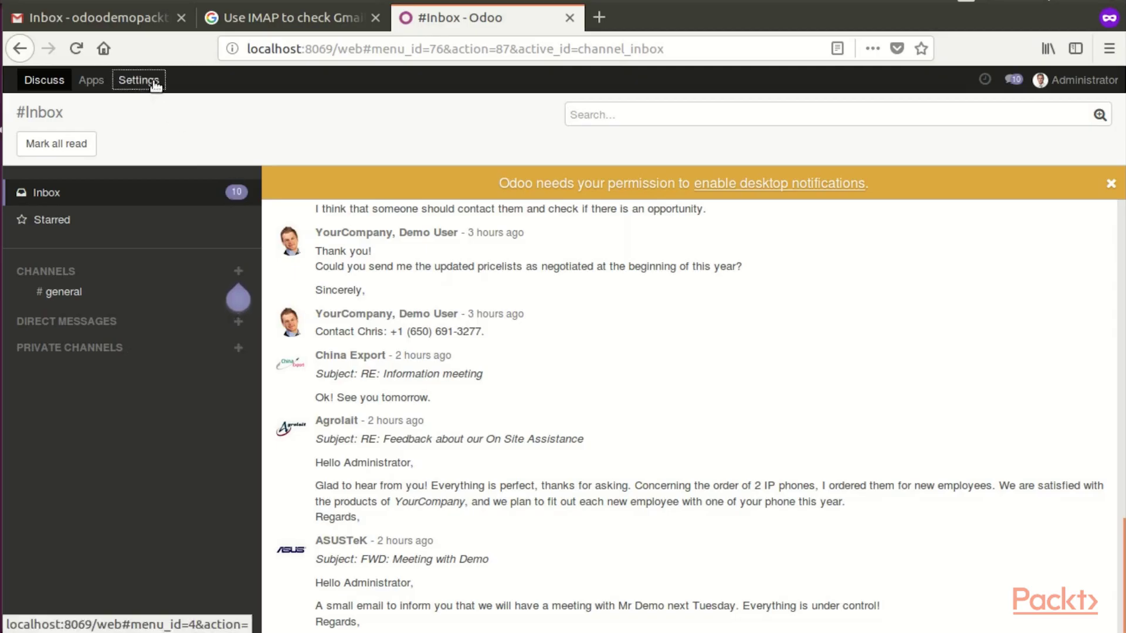
left_click(1093, 401)
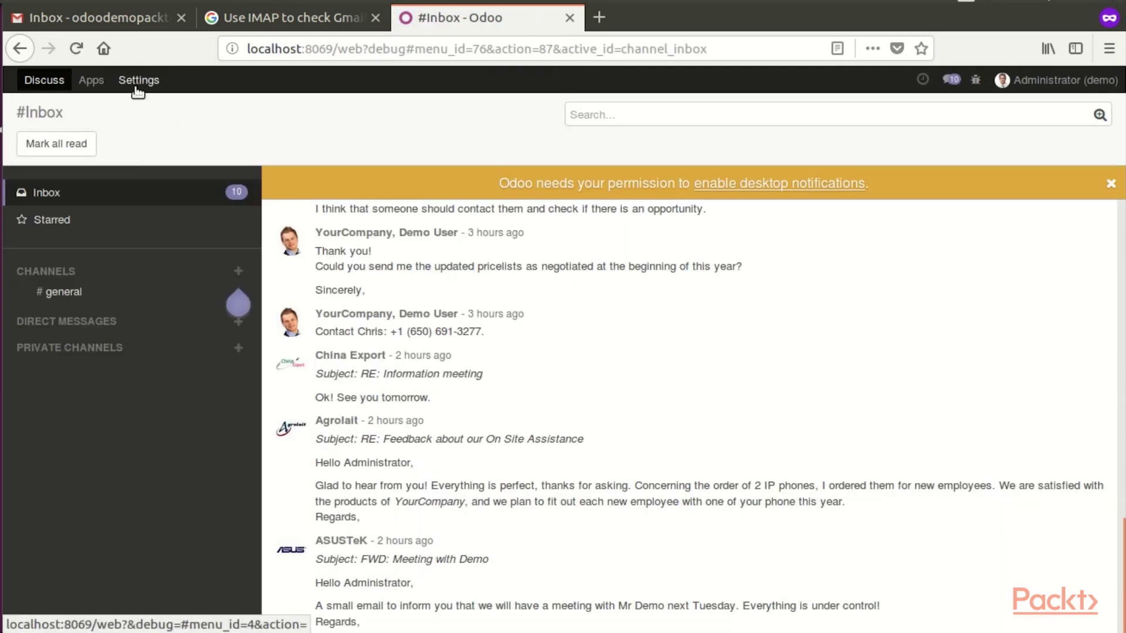
Go to Settings > Technical > Email > Outgoing Mail Servers and start a new server record
left_click(139, 82)
scroll(58, 378, "down", 1)
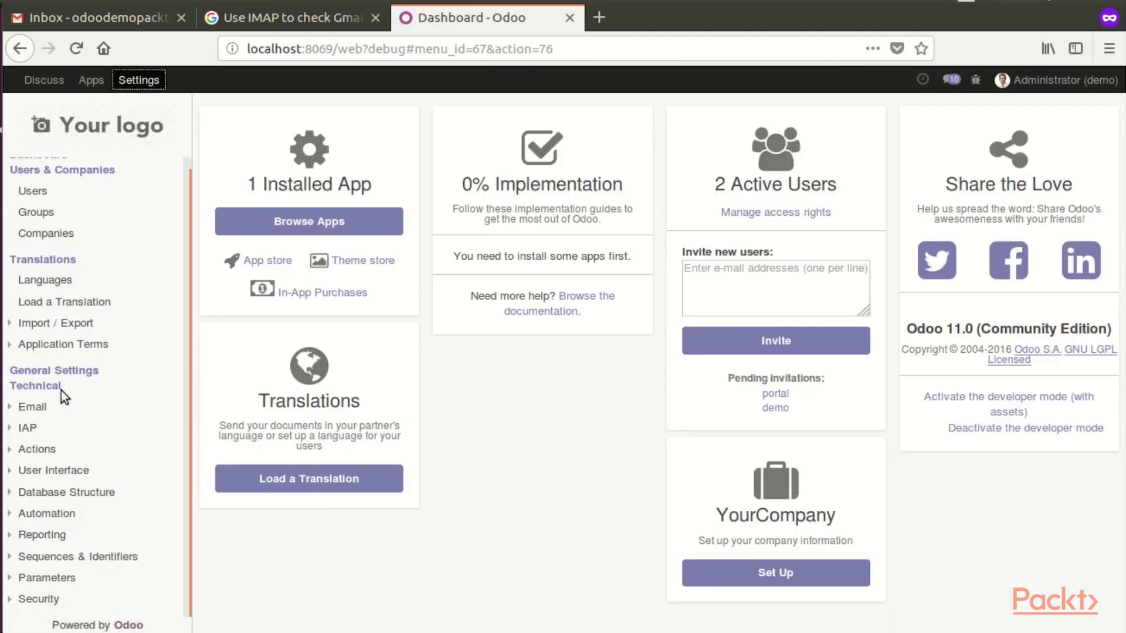
left_click(32, 410)
scroll(60, 425, "down", 4)
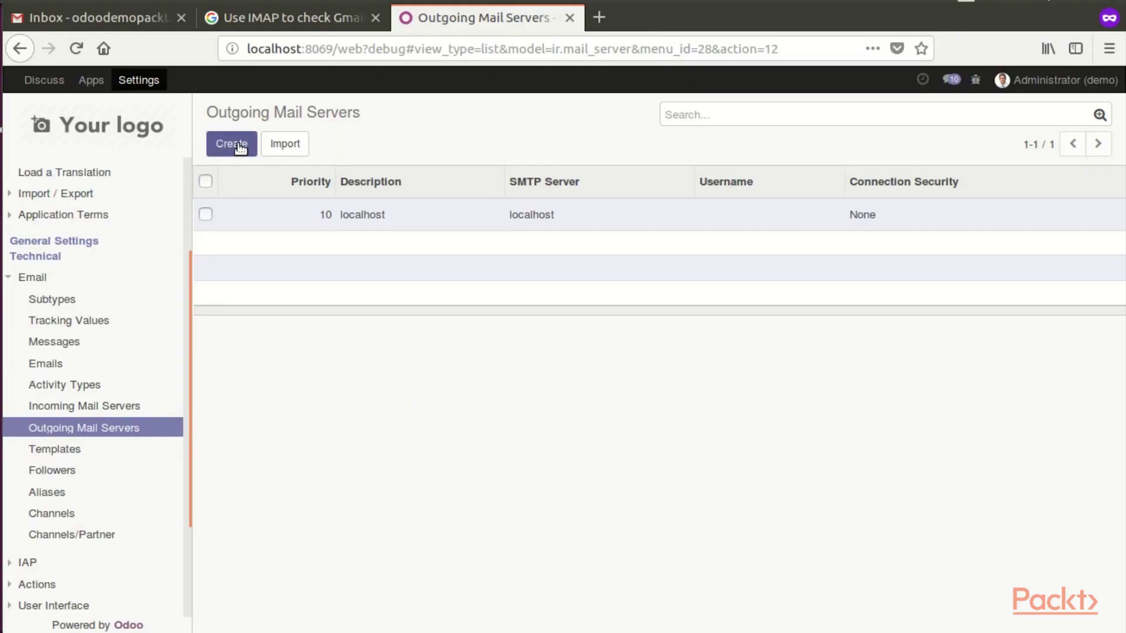
left_click(227, 140)
Fill in description 'outoing mail server', priority 1, server smtp.gmail.com, port 465, and SSL/TLS security
left_click(513, 218)
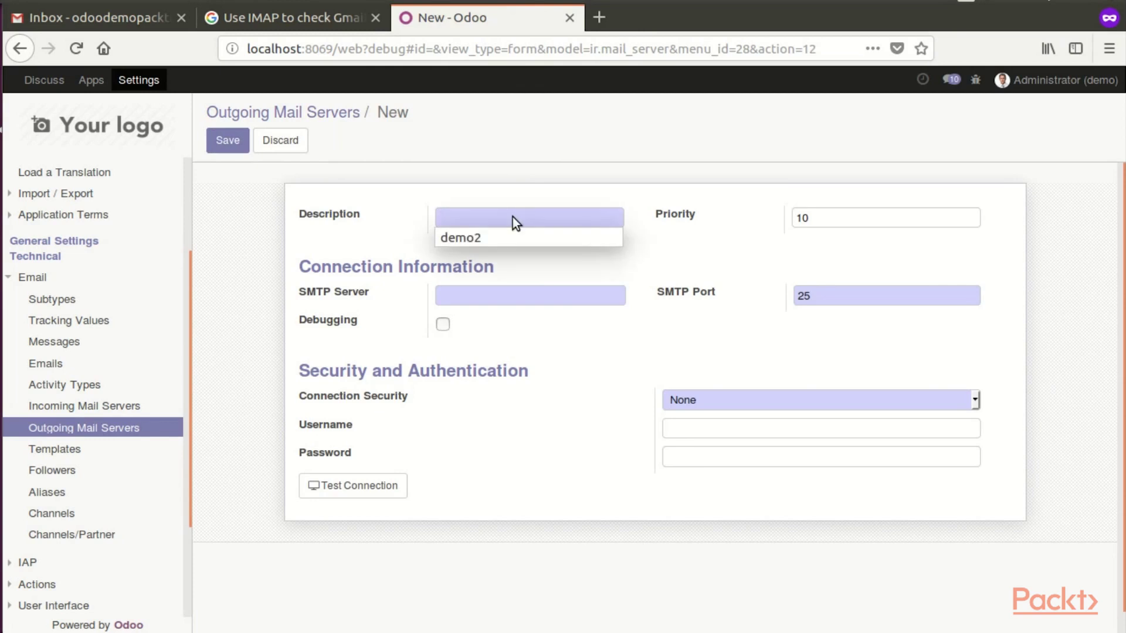
type("outoing")
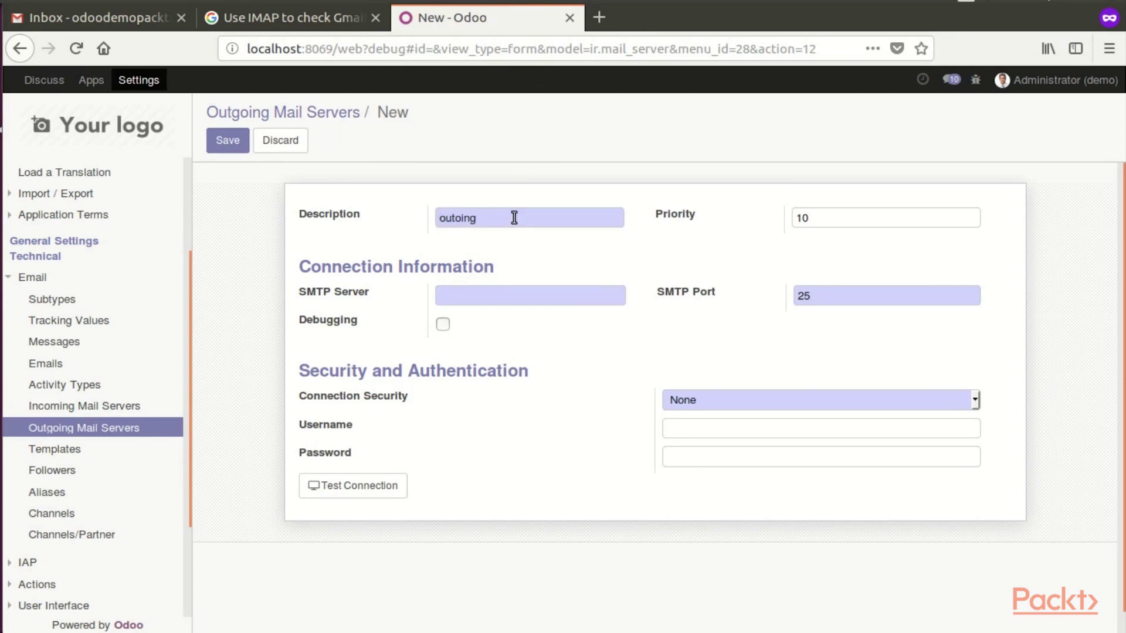
type(" mail server")
key("Tab")
left_click(515, 297)
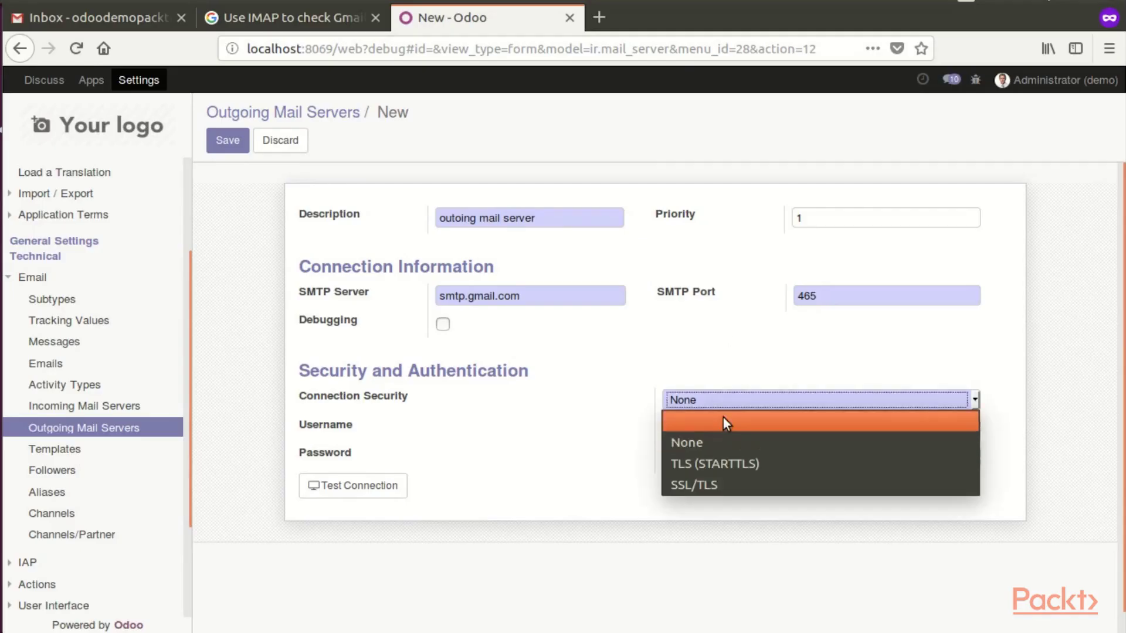
left_click(727, 482)
Copy the Gmail account's e-mail address and paste it into the server's Username field
left_click(733, 431)
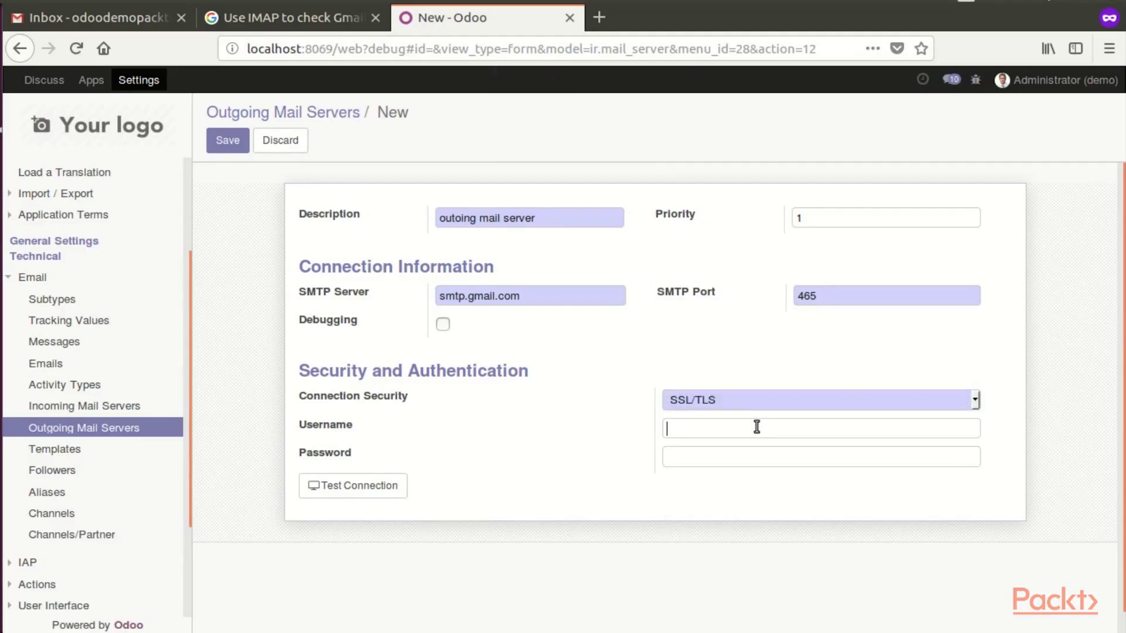
left_click(125, 22)
left_click(1087, 91)
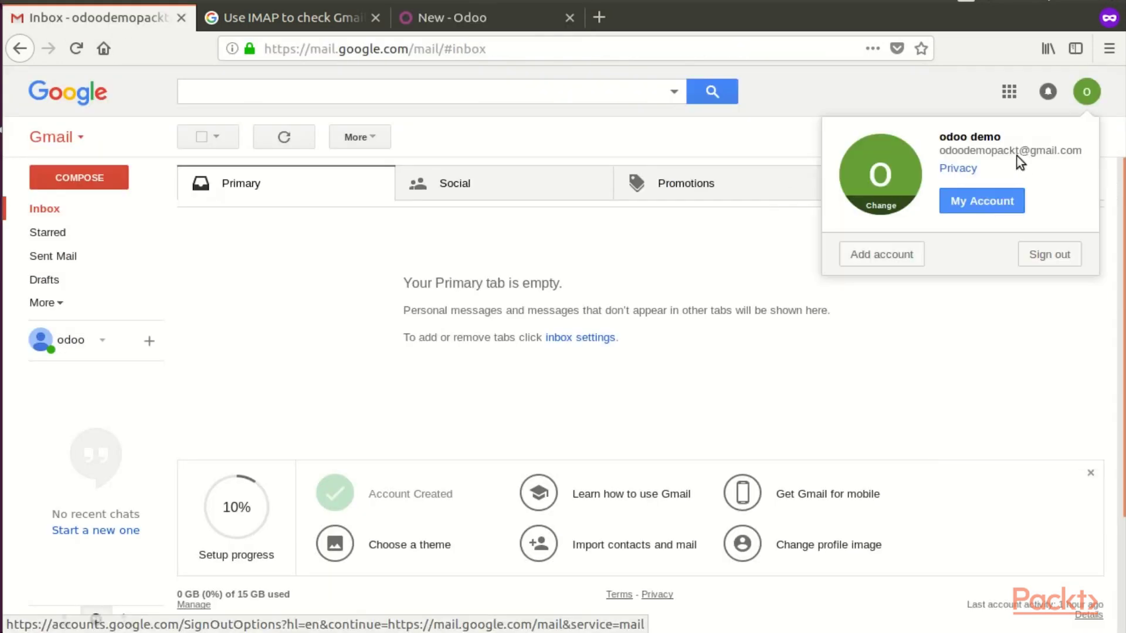
left_click_drag(939, 134, 1085, 156)
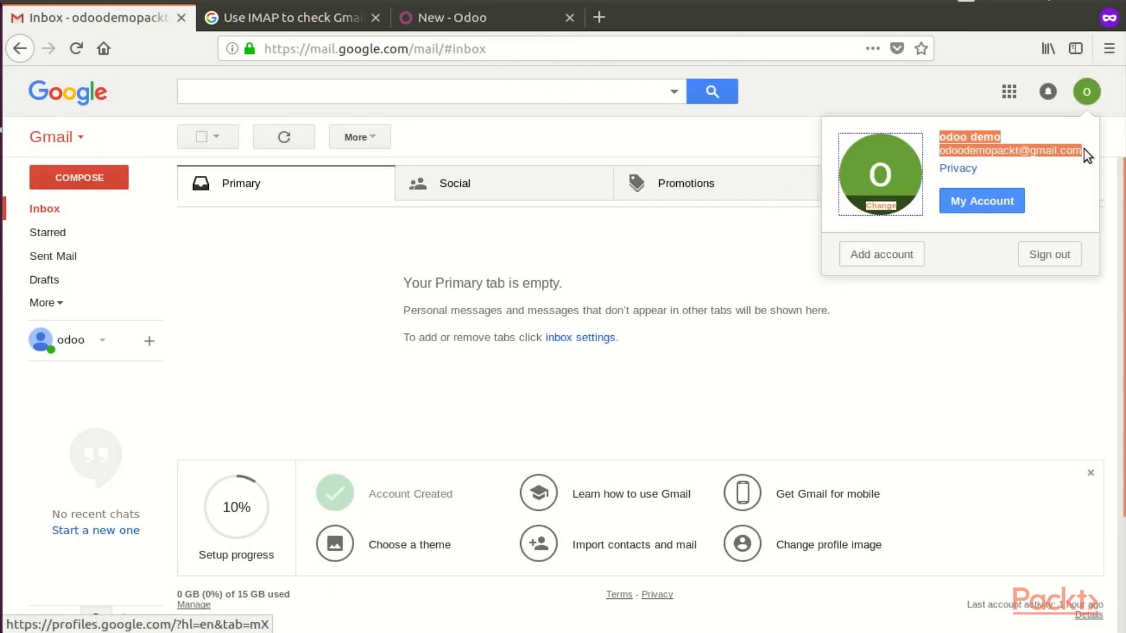
left_click(446, 18)
key("ctrl+v")
Strip the extra text from the username, enter the Gmail account password, and save the server
key("Home")
key("Delete")
key("Delete")
key("Delete")
key("Delete")
key("Delete")
key("Delete")
key("Delete")
key("Delete")
key("Delete")
key("Delete")
key("Delete")
key("Delete")
key("Delete")
key("Delete")
key("Delete")
key("Delete")
key("Delete")
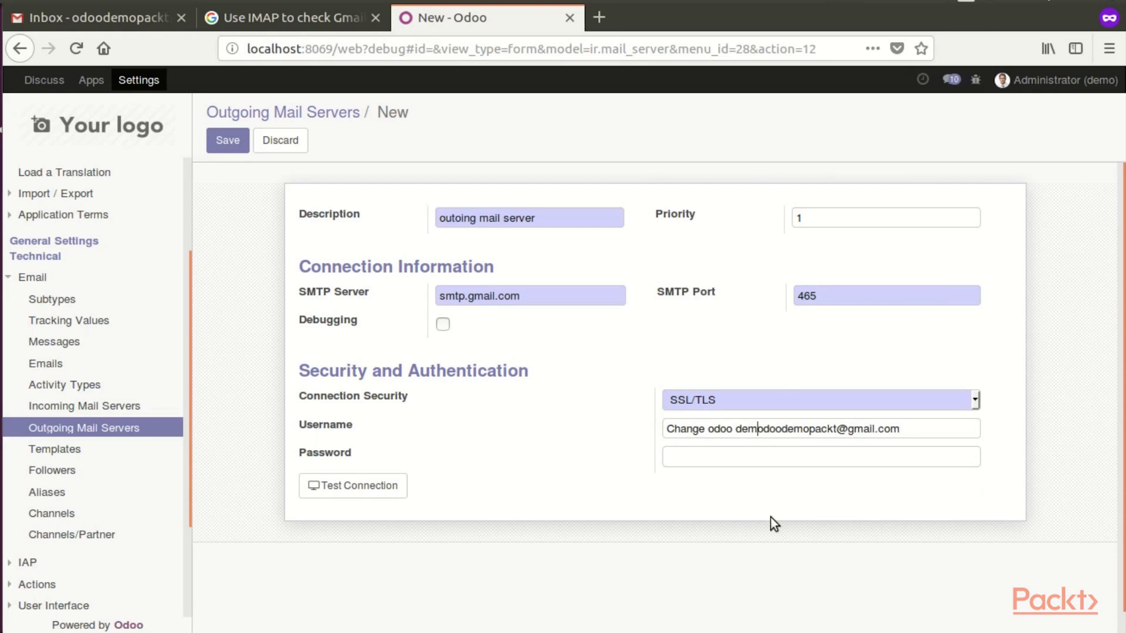
left_click(756, 458)
type("*********")
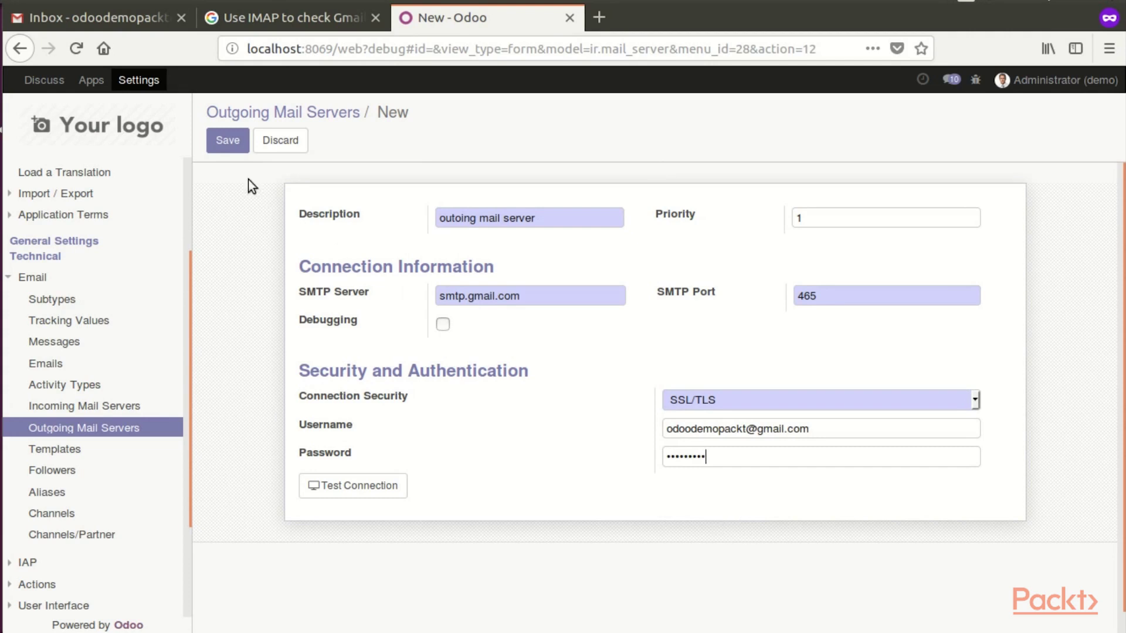
left_click(232, 143)
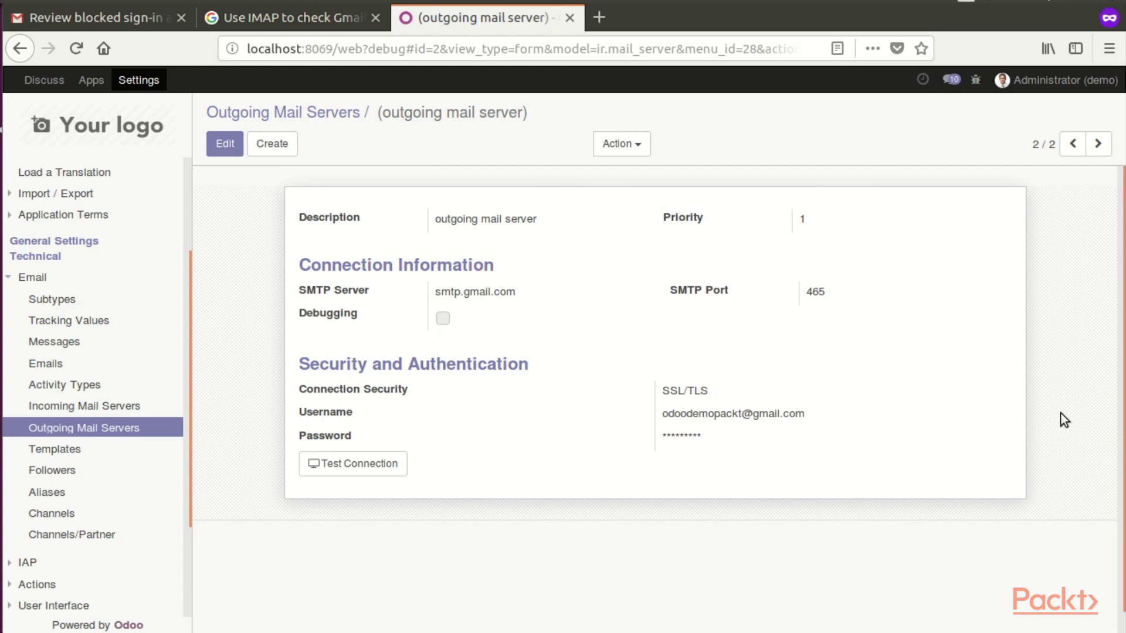
Run Test Connection and confirm the success message for the Gmail SMTP server
left_click(389, 474)
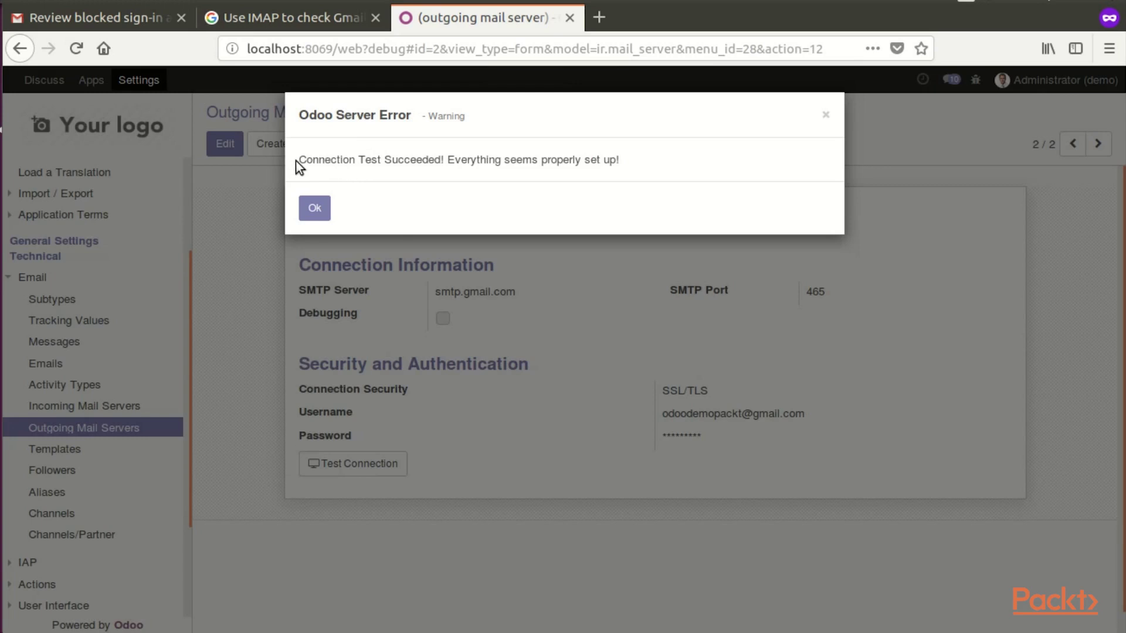
left_click_drag(295, 161, 766, 154)
left_click(766, 152)
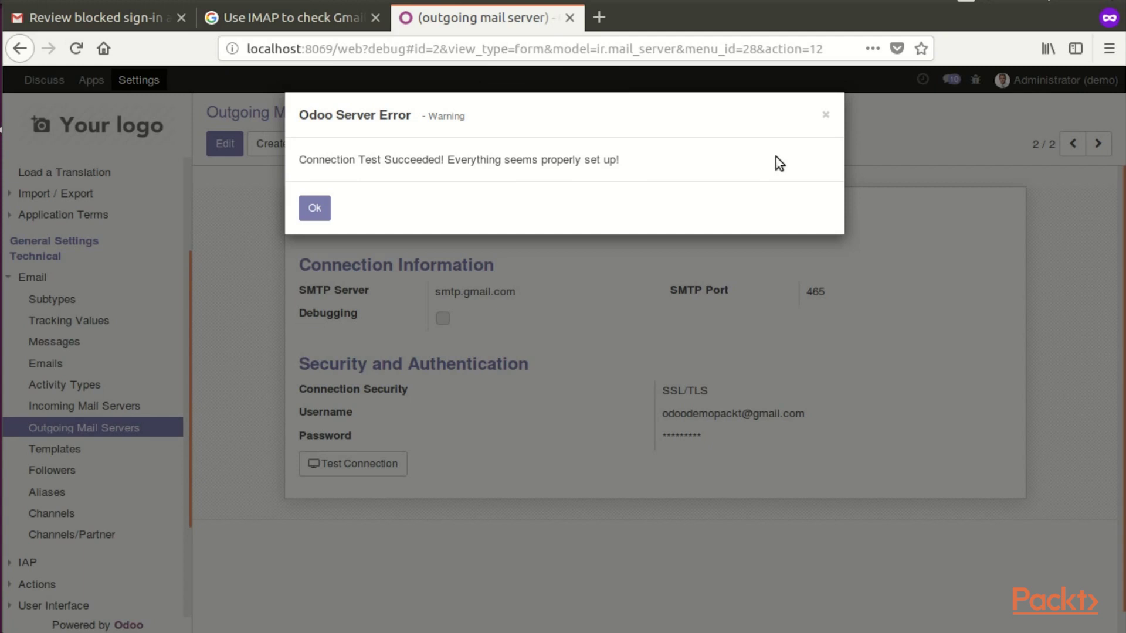